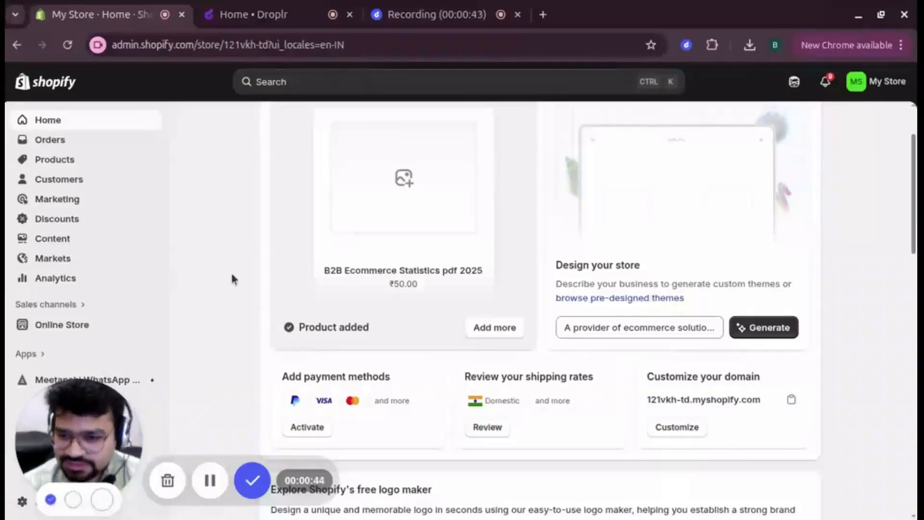
# Step: Open the full Shopify App Store from the All recommended apps list
pyautogui.click(29, 354)
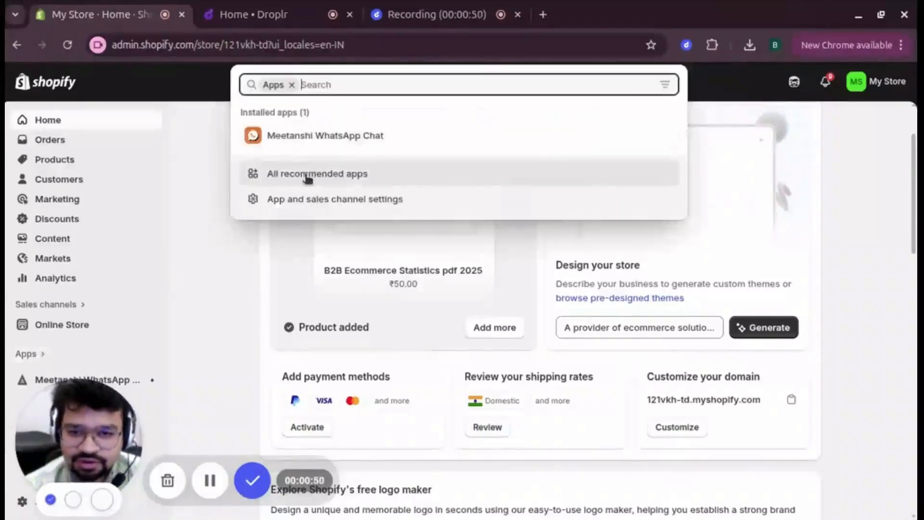
pyautogui.click(306, 174)
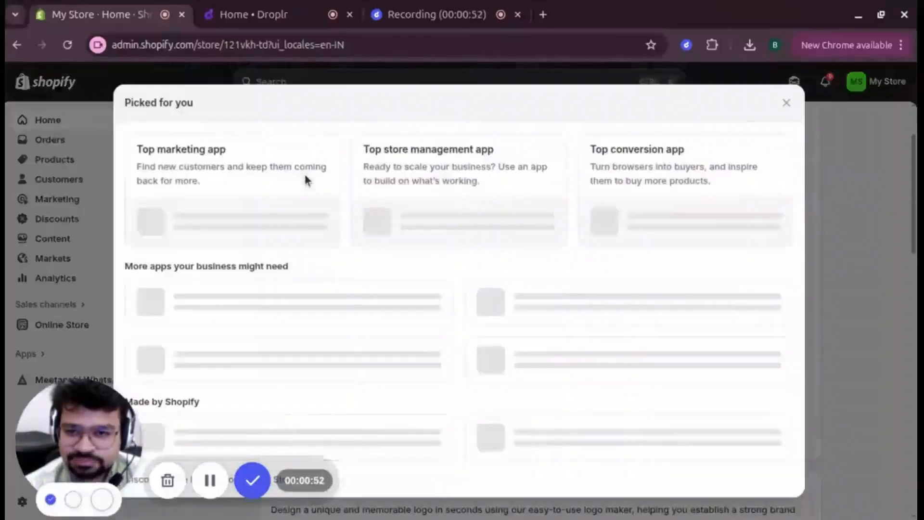
pyautogui.scroll(-2, 385, 308)
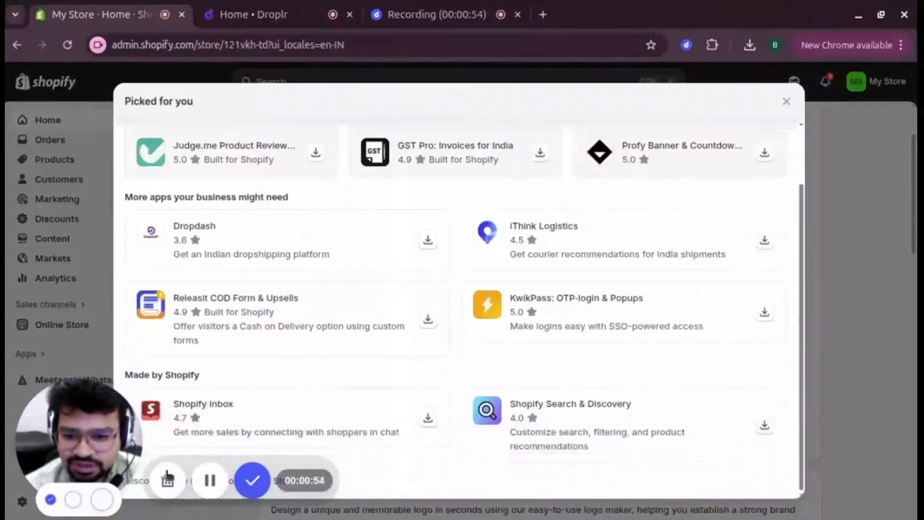
pyautogui.moveTo(41, 463); pyautogui.dragTo(475, 459)
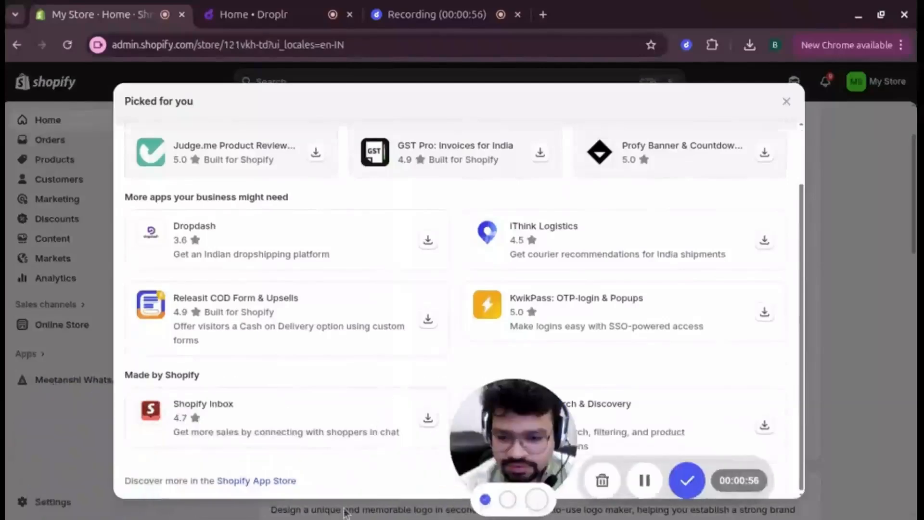
pyautogui.click(251, 481)
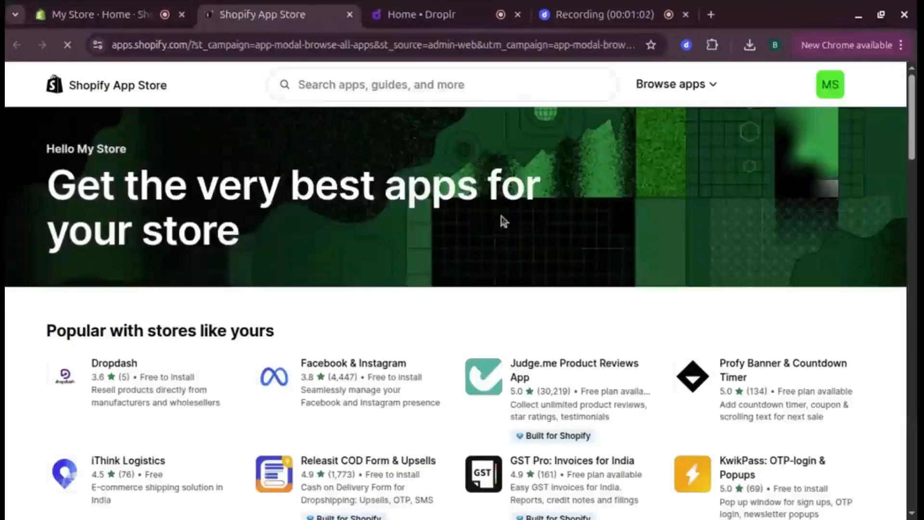
# Step: Search the App Store for 'digital downloads' and open the free Digital Downloads app listing
pyautogui.moveTo(145, 454); pyautogui.dragTo(35, 454)
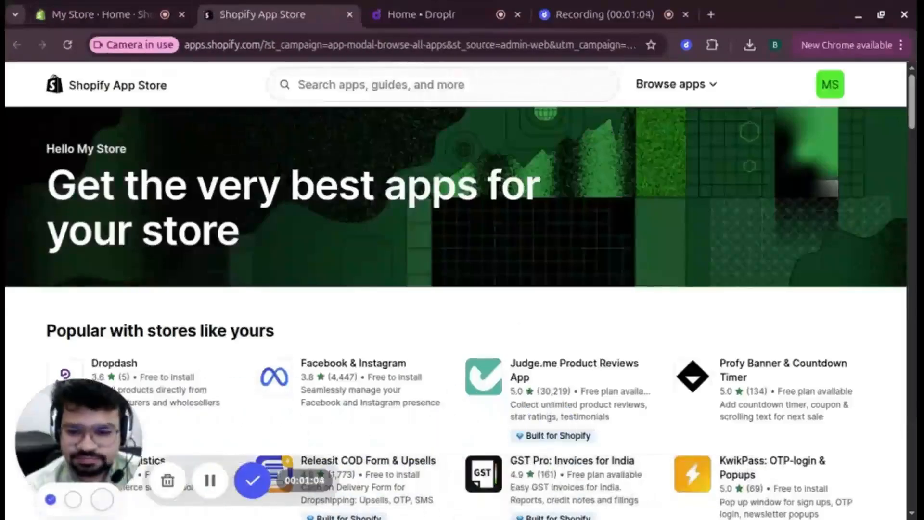
pyautogui.click(392, 95)
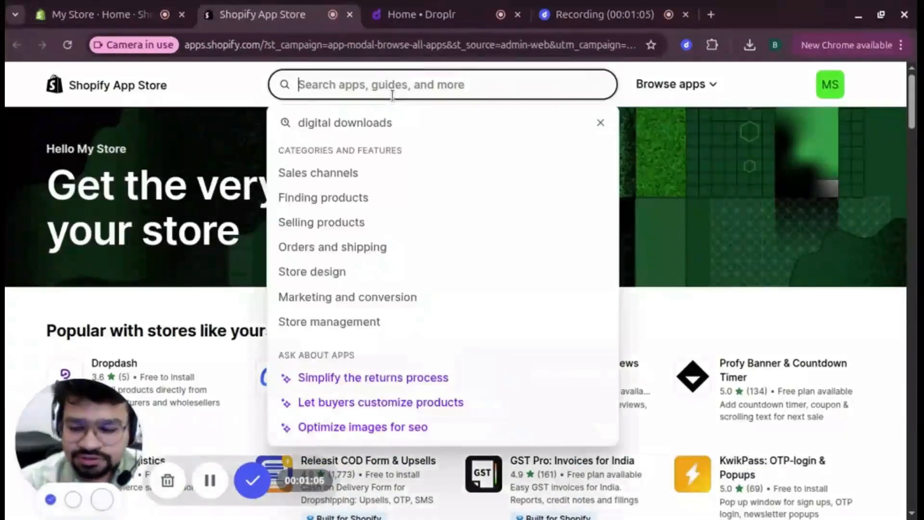
pyautogui.write('di')
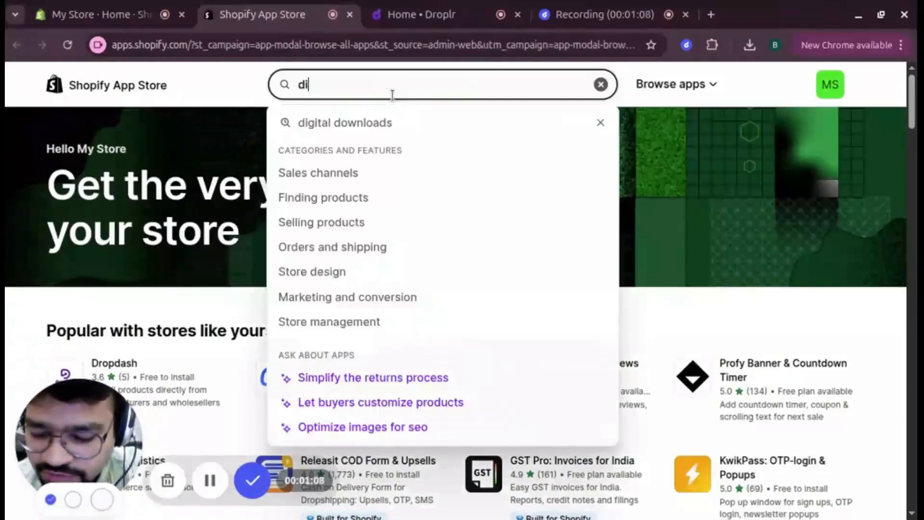
pyautogui.write('gital ')
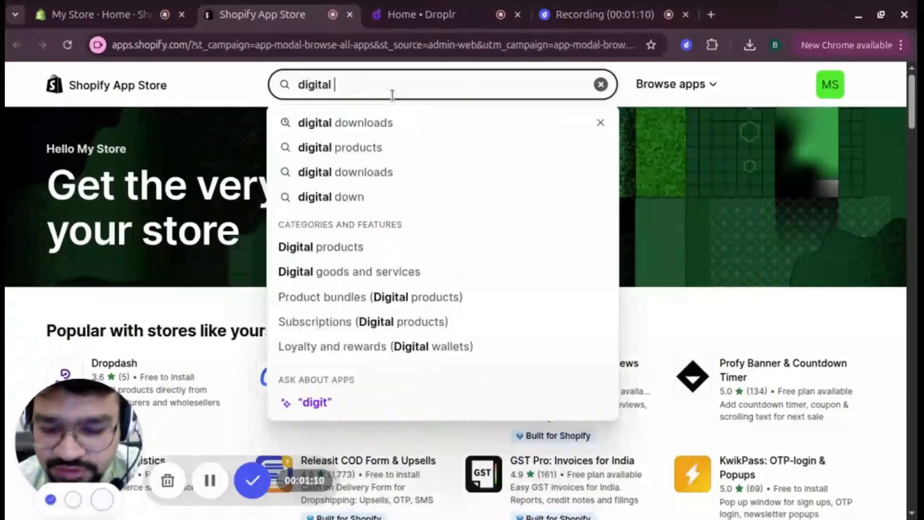
pyautogui.write('produ')
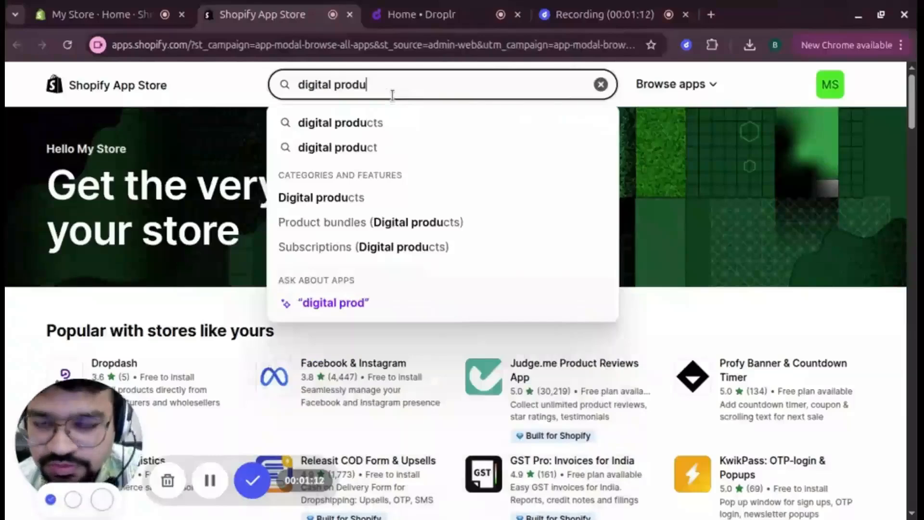
pyautogui.press('BackSpace')
pyautogui.press('BackSpace')
pyautogui.press('BackSpace')
pyautogui.press('BackSpace')
pyautogui.press('BackSpace')
pyautogui.write('downlo')
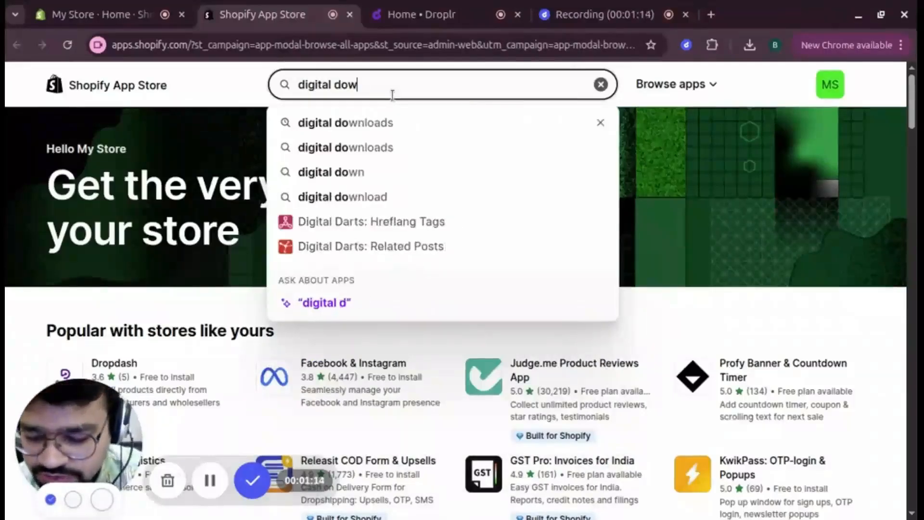
pyautogui.write('ads')
pyautogui.press('Return')
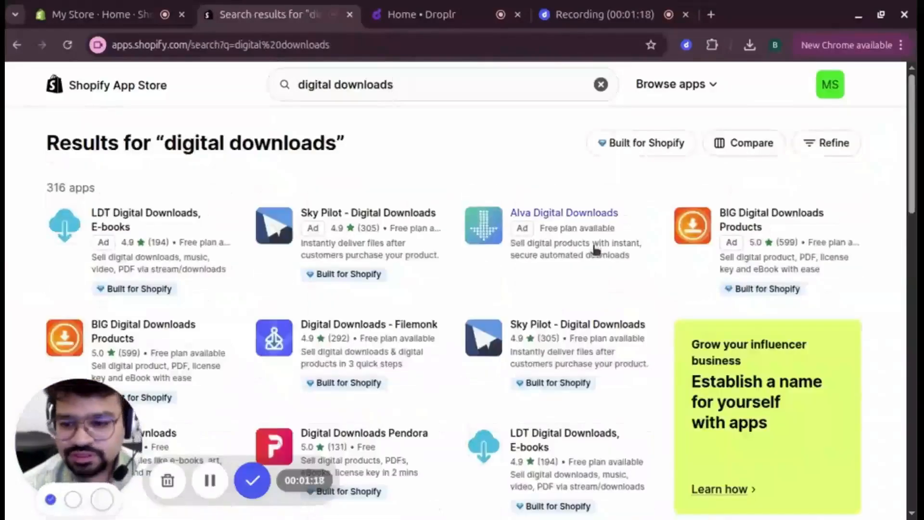
pyautogui.scroll(-4, 380, 284)
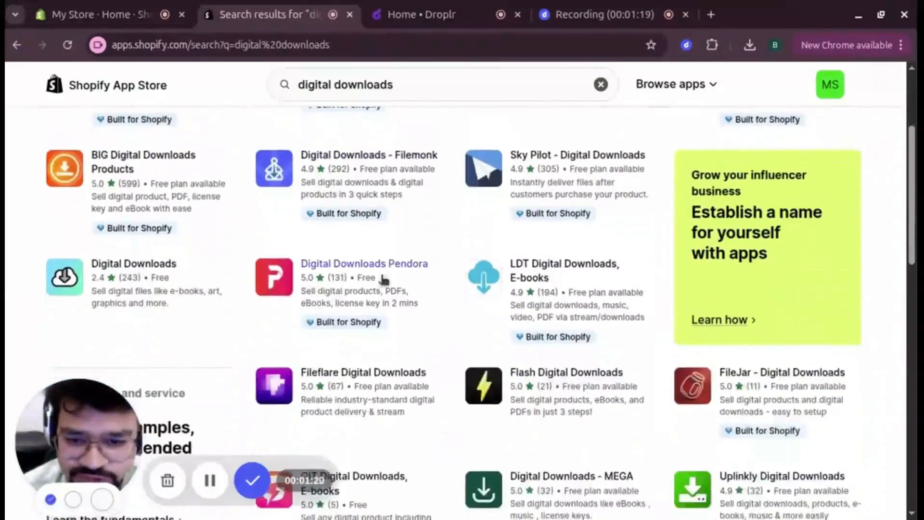
pyautogui.click(135, 266)
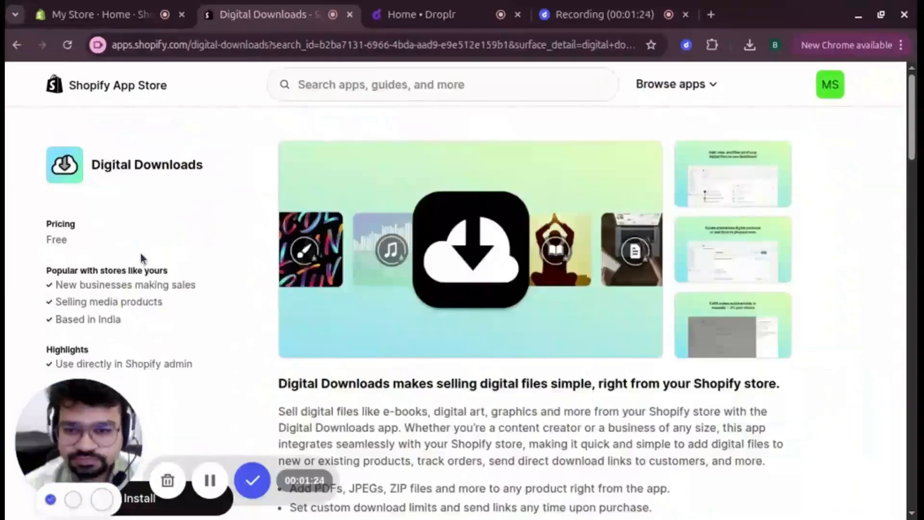
# Step: Install the Digital Downloads app and approve its admin permissions
pyautogui.scroll(-3, 165, 257)
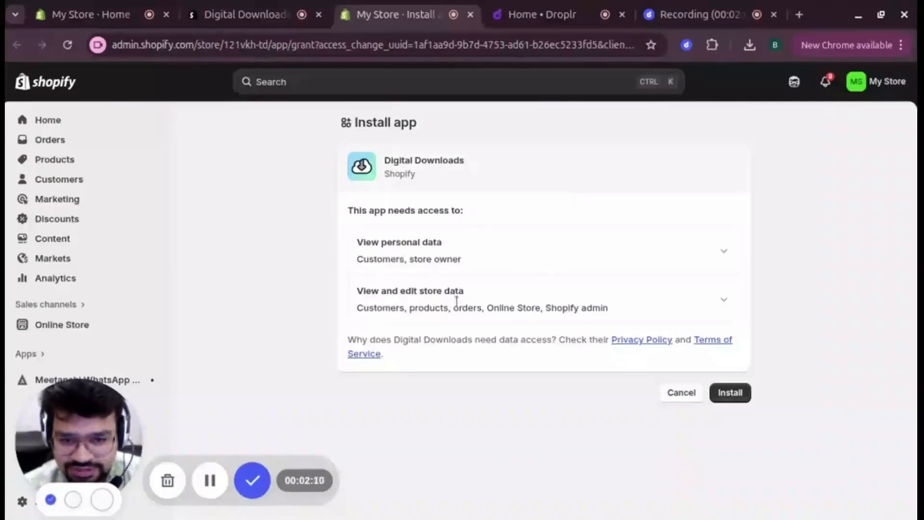
pyautogui.click(726, 392)
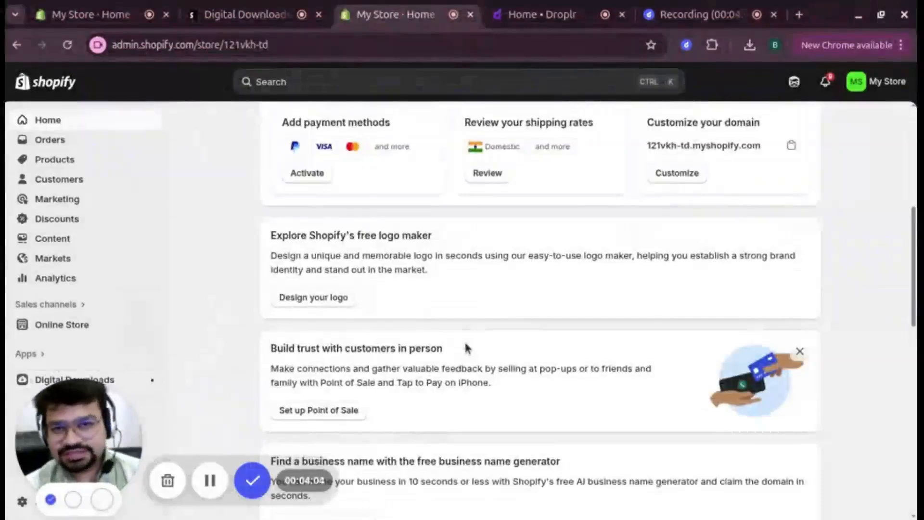
# Step: Go to Products, dismiss the Import dialog, and start a new product
pyautogui.scroll(3, 337, 328)
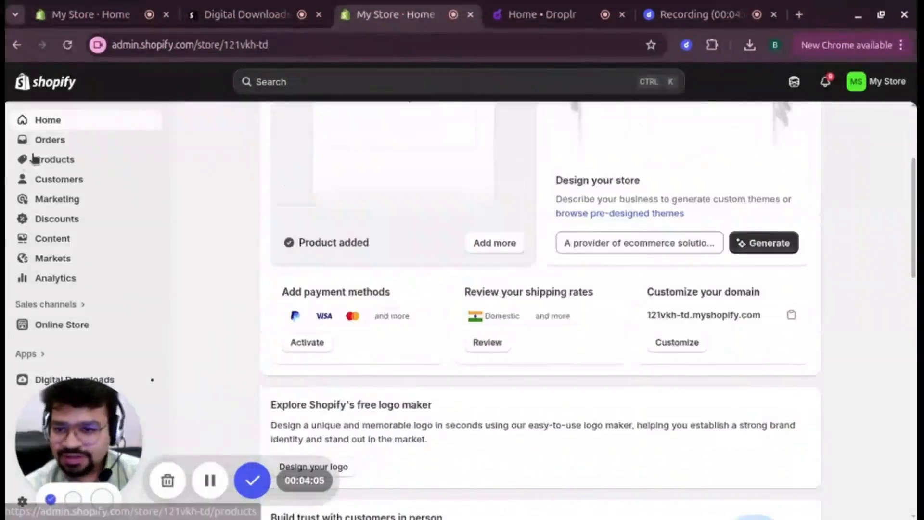
pyautogui.click(52, 163)
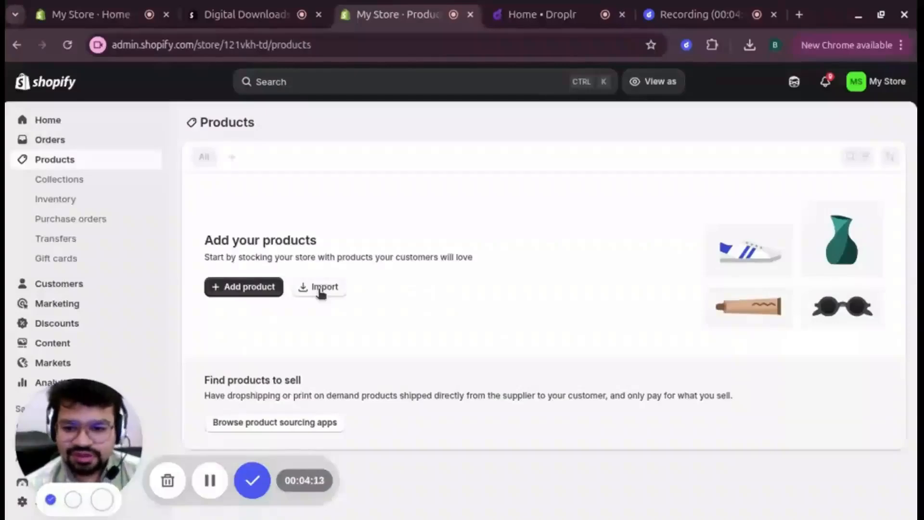
pyautogui.click(321, 289)
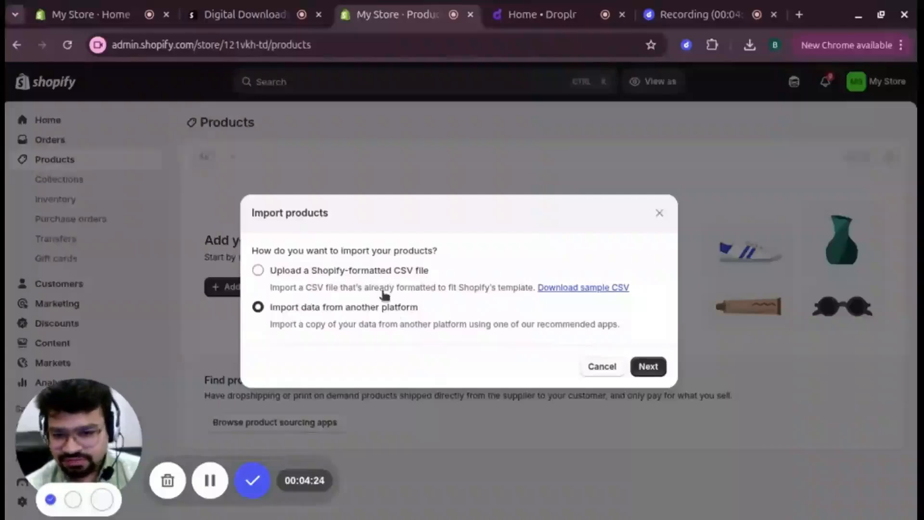
pyautogui.click(599, 367)
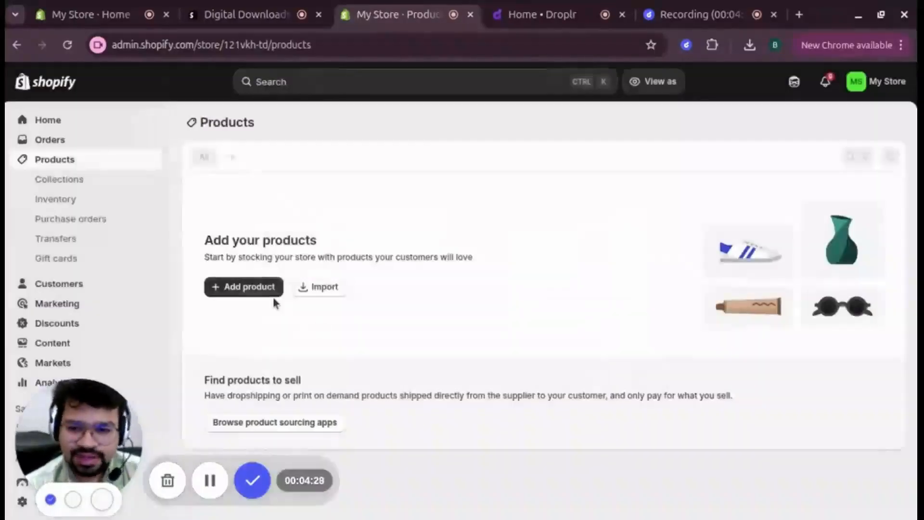
pyautogui.click(231, 289)
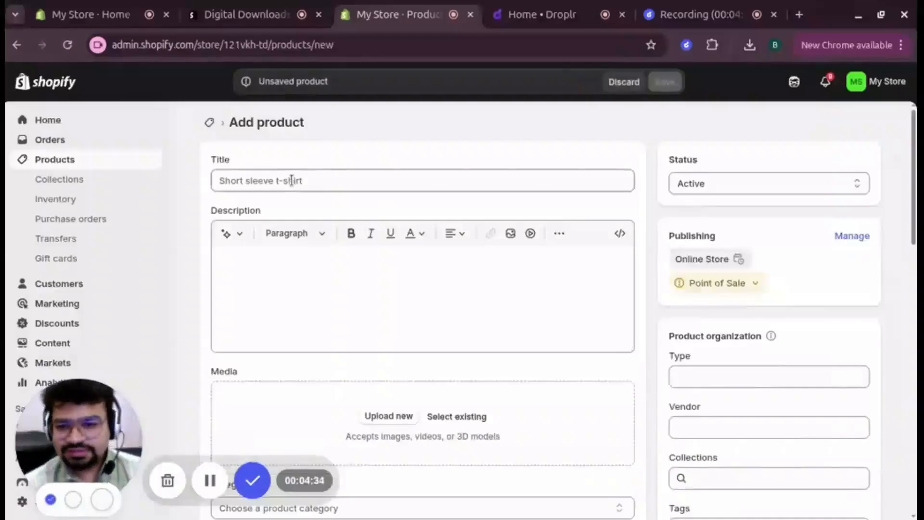
# Step: Give the B2B Statistics PDF product a price of 100
pyautogui.click(291, 181)
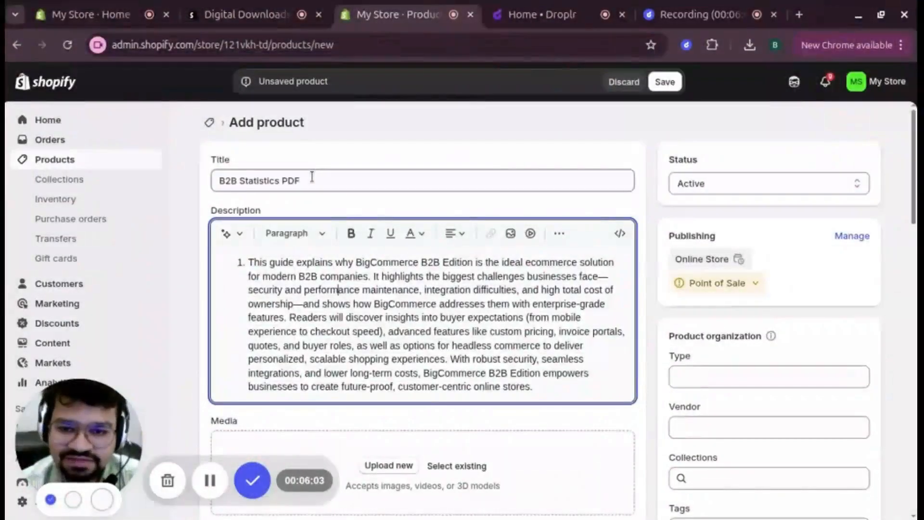
pyautogui.scroll(-9, 423, 313)
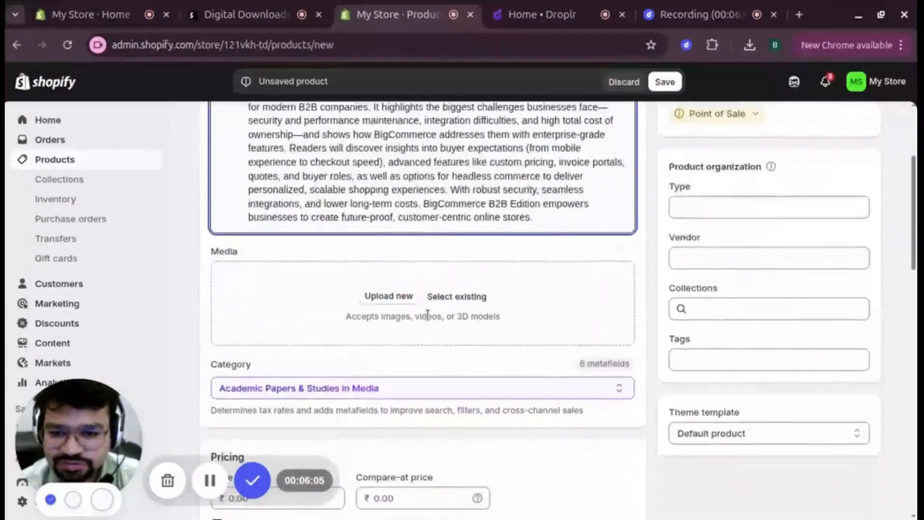
pyautogui.click(291, 245)
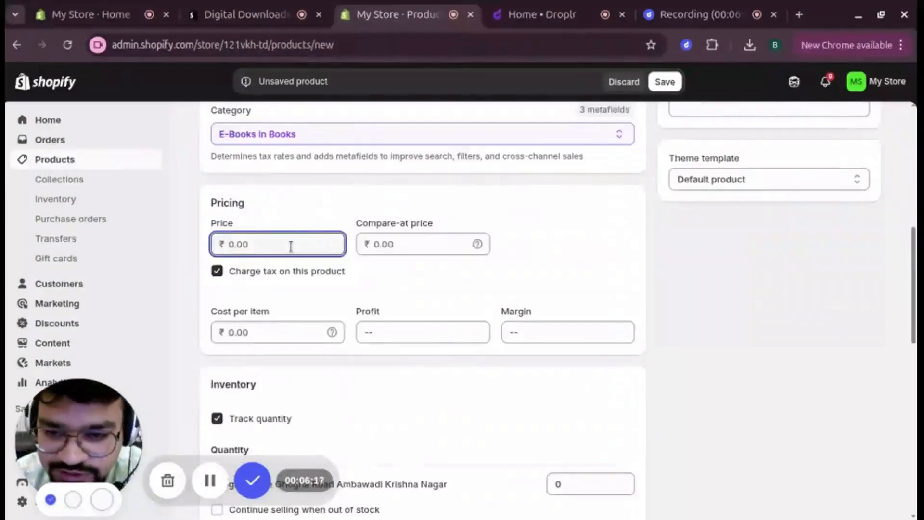
pyautogui.write('100')
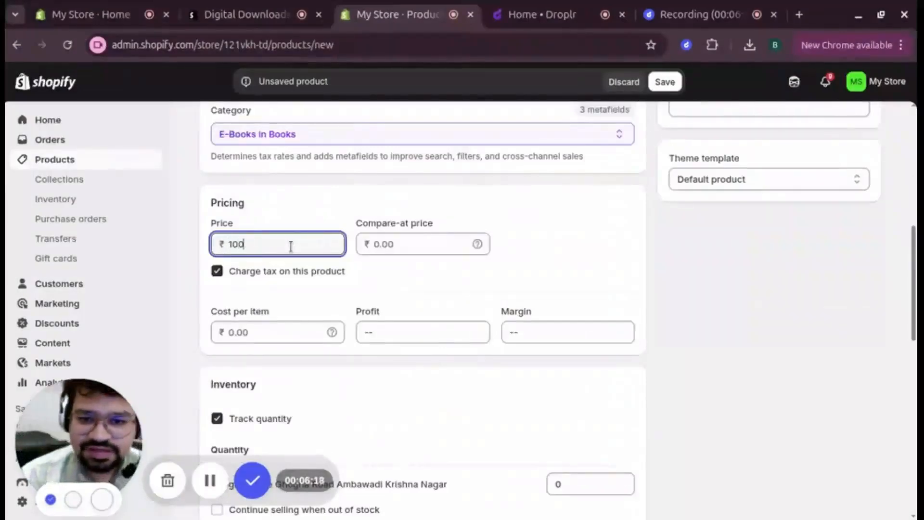
# Step: Turn off Charge tax, Track quantity and This is a physical product, then save
pyautogui.click(216, 274)
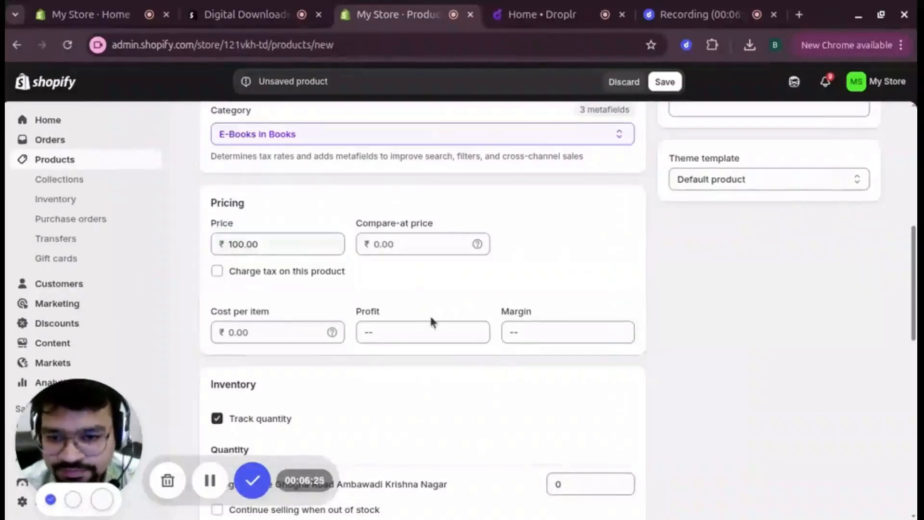
pyautogui.scroll(-3, 260, 334)
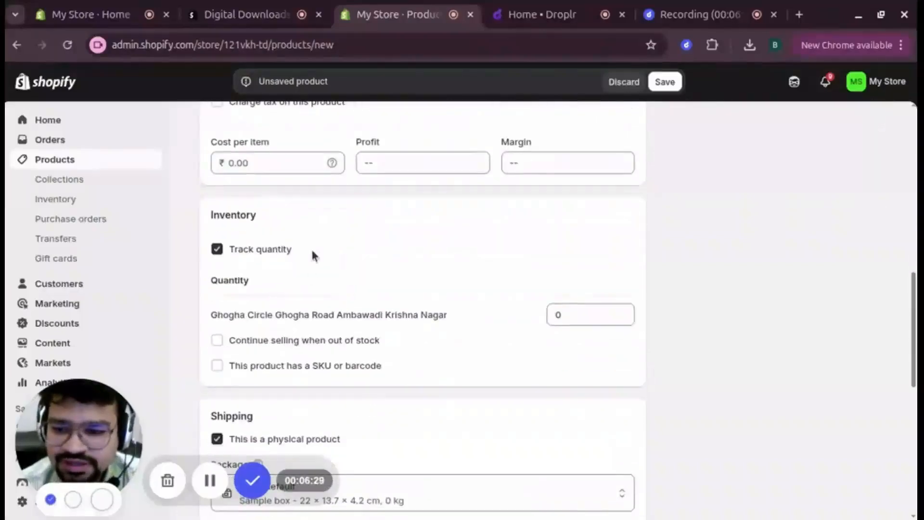
pyautogui.click(217, 250)
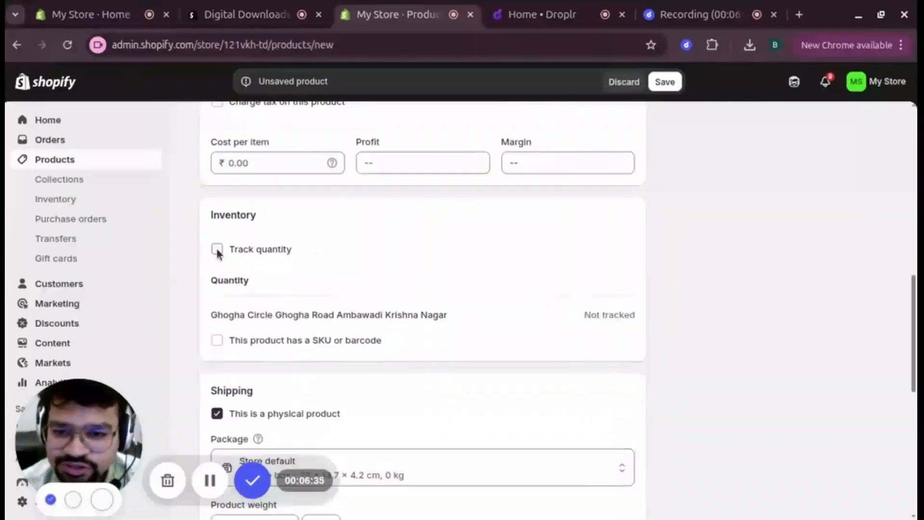
pyautogui.scroll(-3, 410, 265)
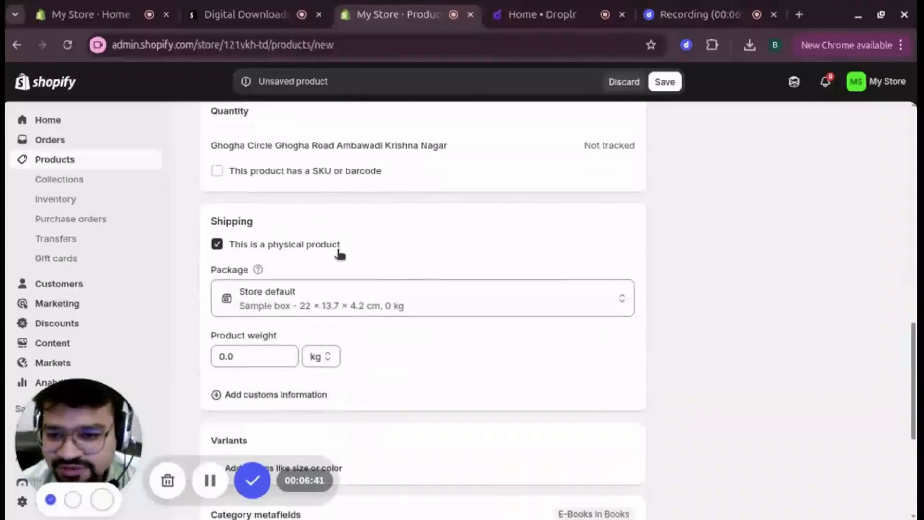
pyautogui.click(216, 246)
pyautogui.scroll(-3, 481, 298)
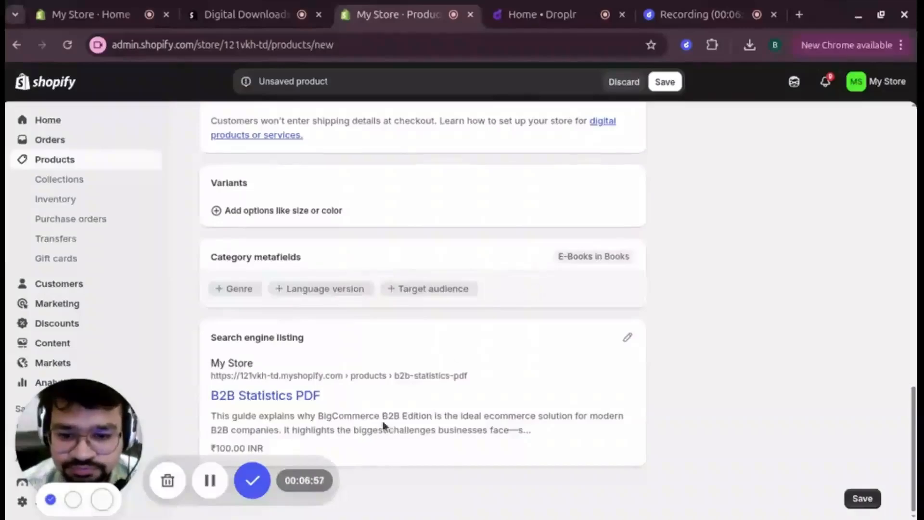
pyautogui.scroll(5, 657, 284)
pyautogui.scroll(-5, 672, 331)
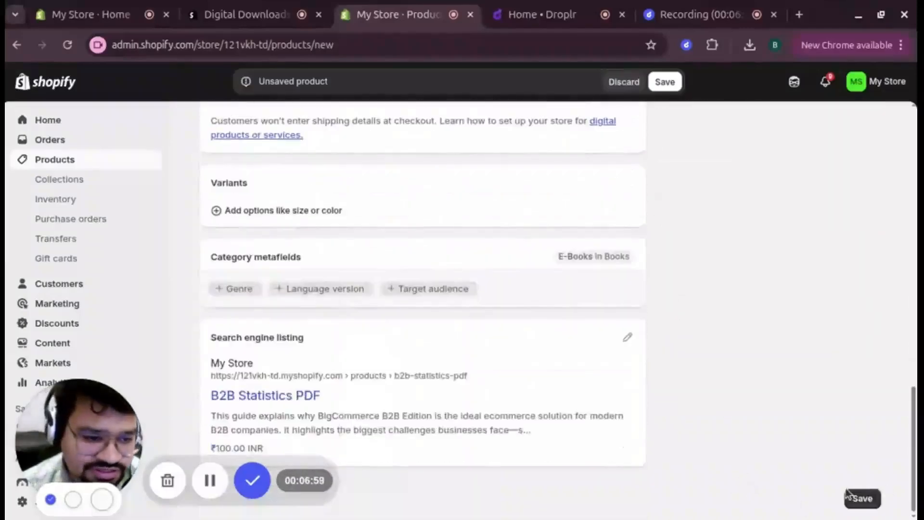
pyautogui.click(862, 499)
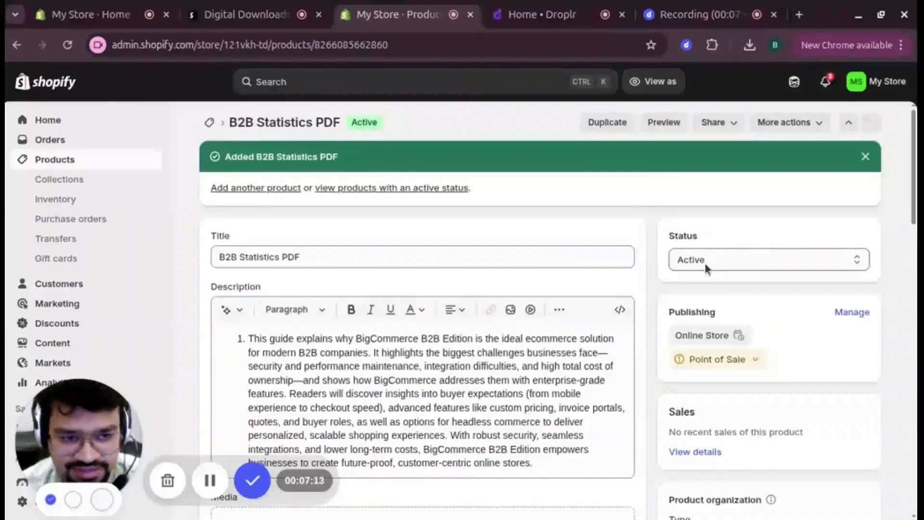
# Step: Choose More actions > Add digital file to attach Big Commerce.pdf
pyautogui.click(797, 126)
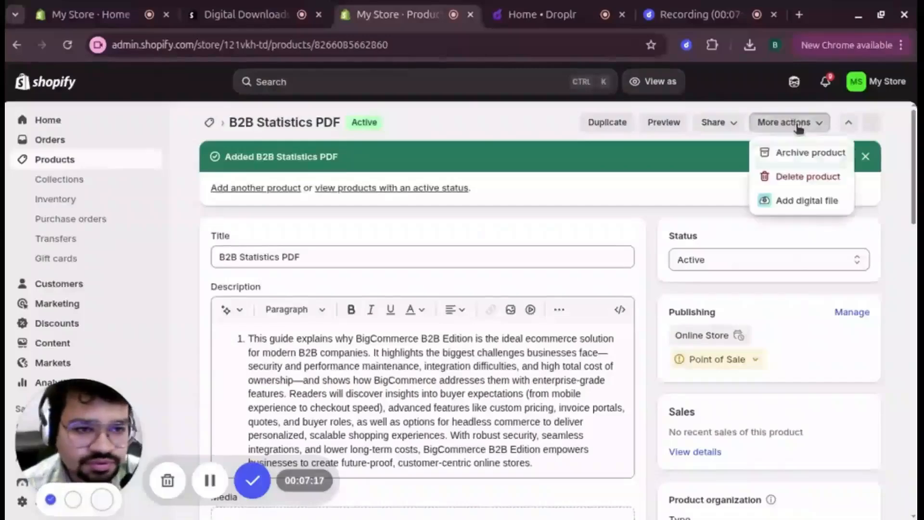
pyautogui.click(814, 206)
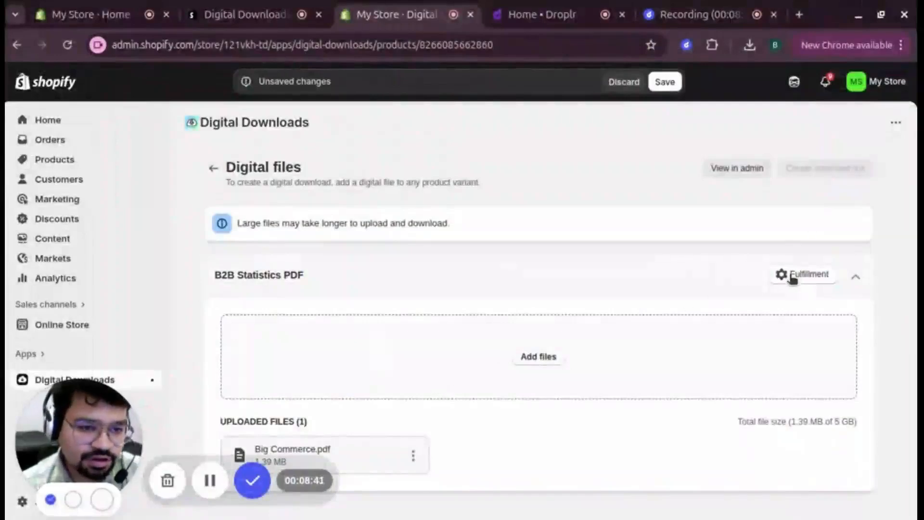
# Step: Keep unlimited downloads in the product's fulfillment settings and apply them
pyautogui.click(797, 276)
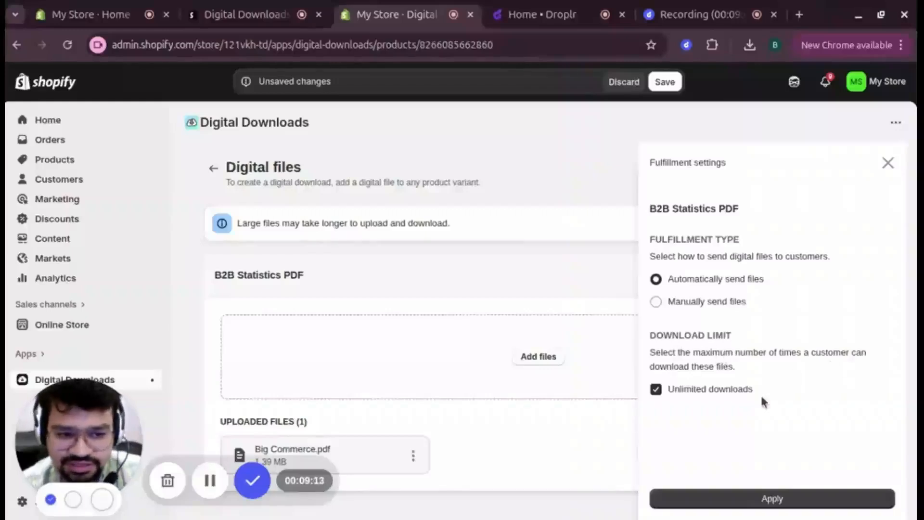
pyautogui.click(656, 389)
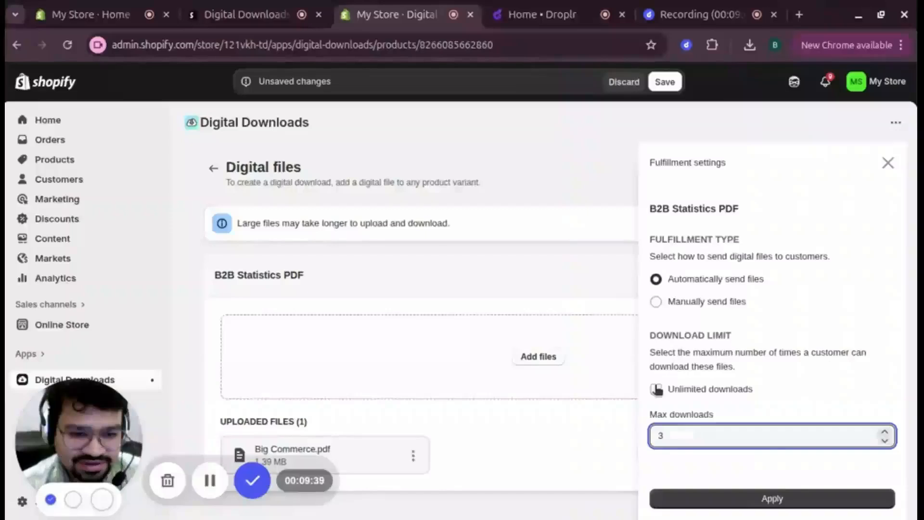
pyautogui.click(657, 389)
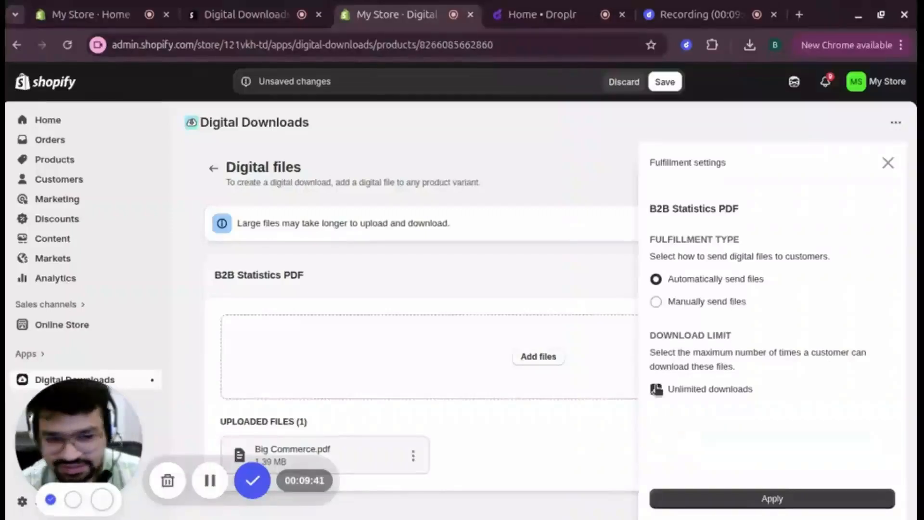
pyautogui.click(735, 501)
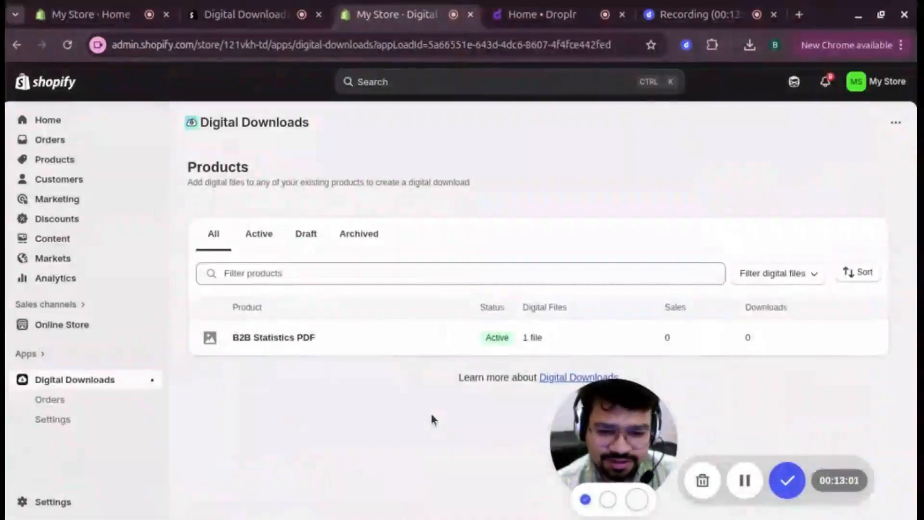
# Step: Review Digital Downloads orders, settings, and the Download ready and Digital file update email templates
pyautogui.click(50, 400)
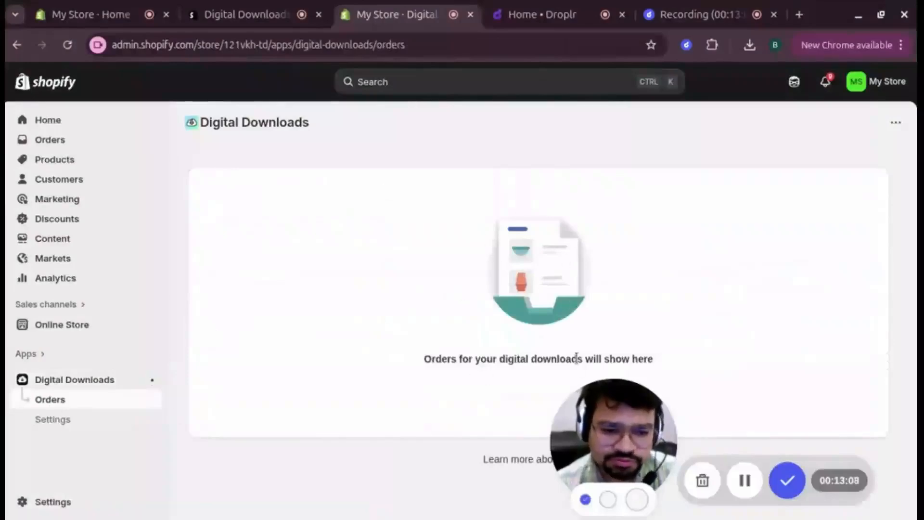
pyautogui.click(51, 420)
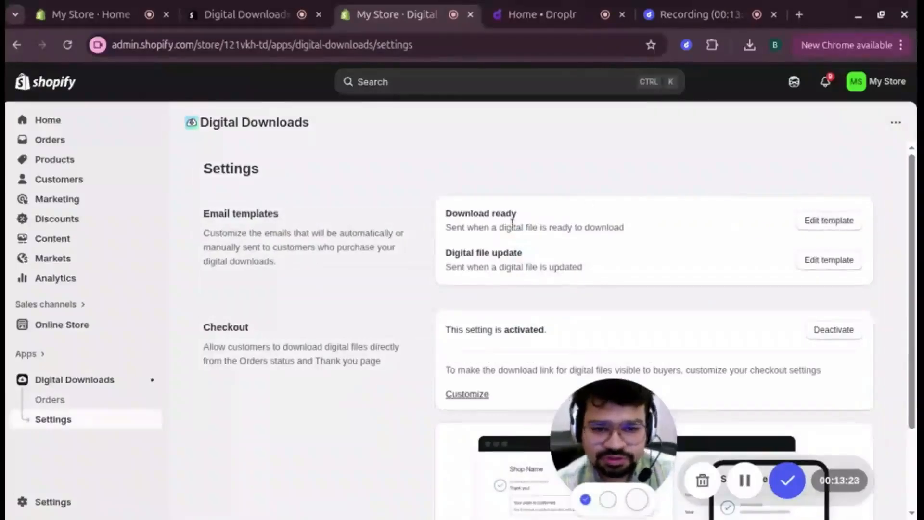
pyautogui.click(826, 223)
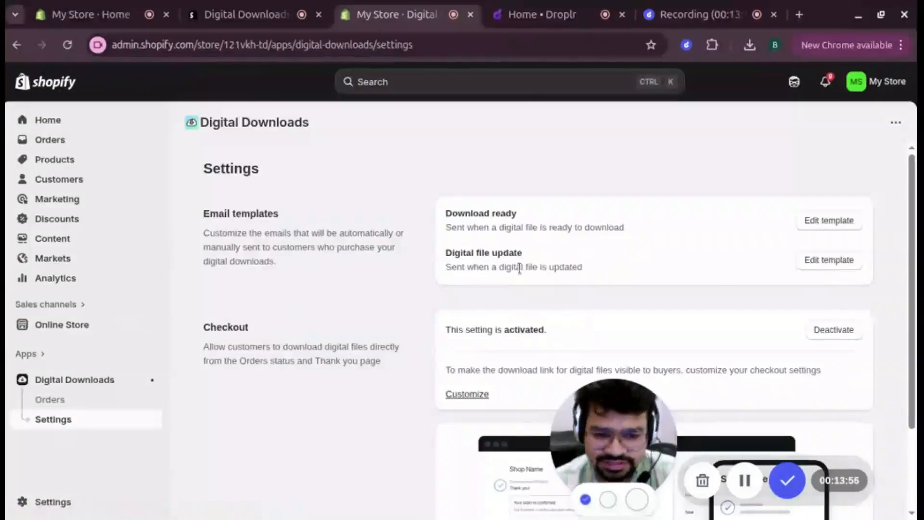
pyautogui.click(817, 262)
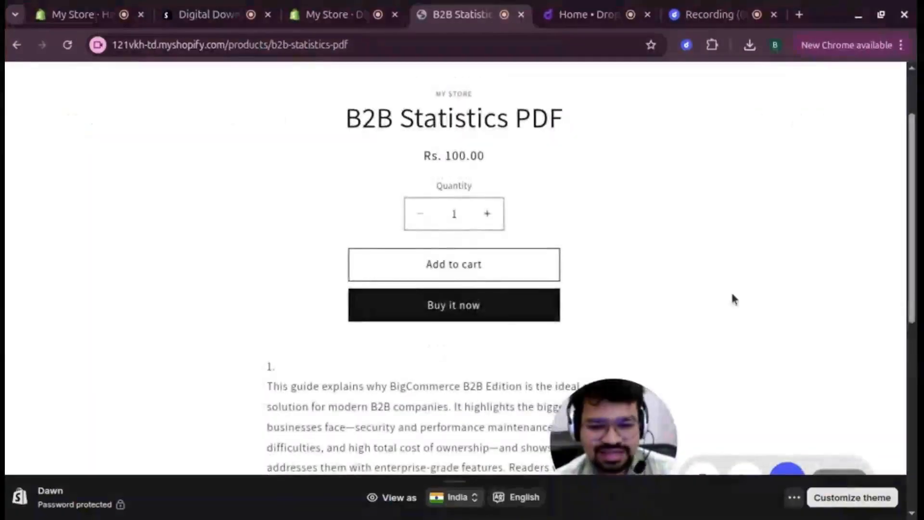
pyautogui.scroll(2, 732, 295)
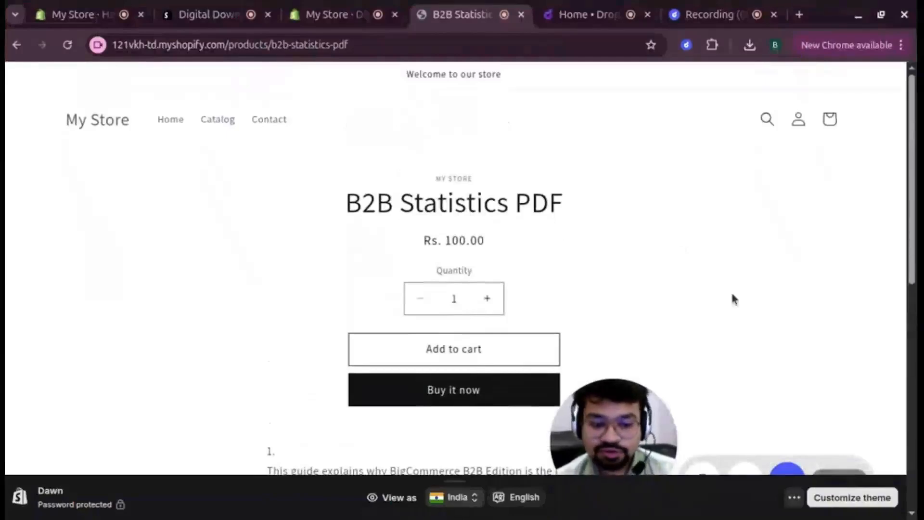
pyautogui.scroll(-2, 733, 298)
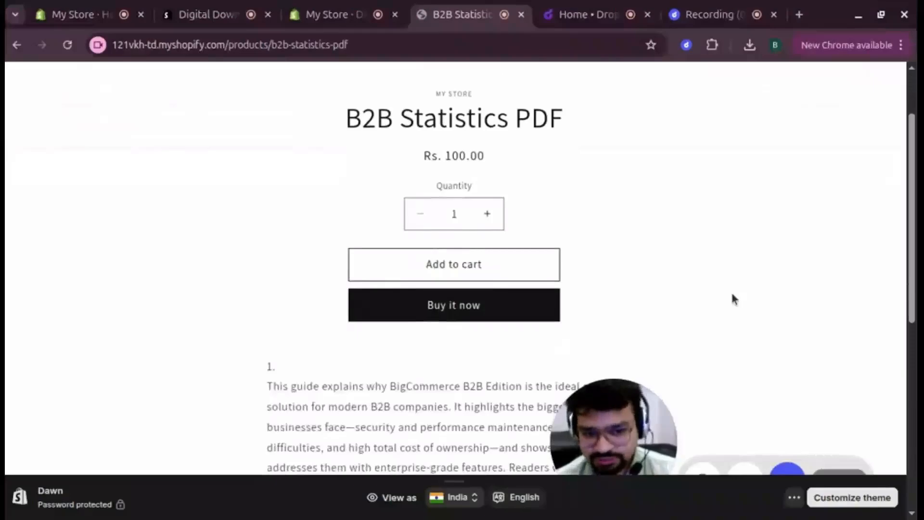
pyautogui.scroll(-1, 733, 296)
pyautogui.scroll(1, 733, 295)
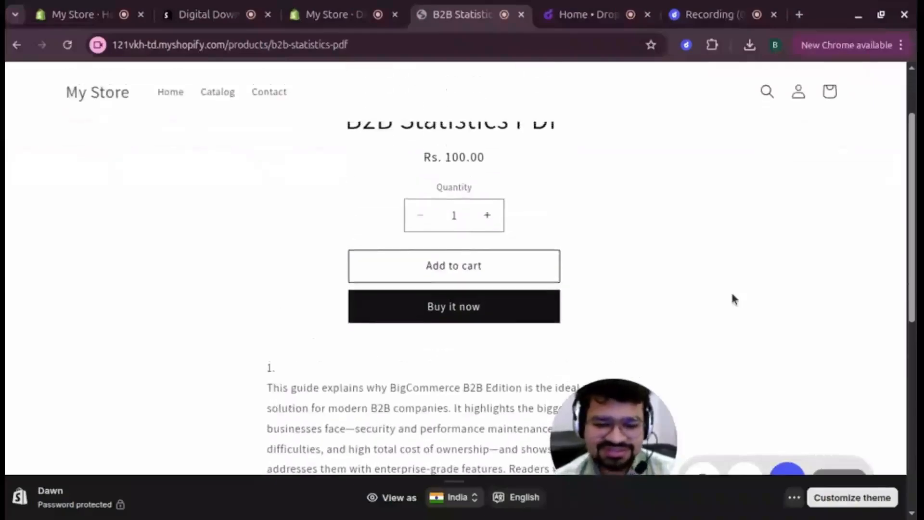
pyautogui.scroll(2, 733, 299)
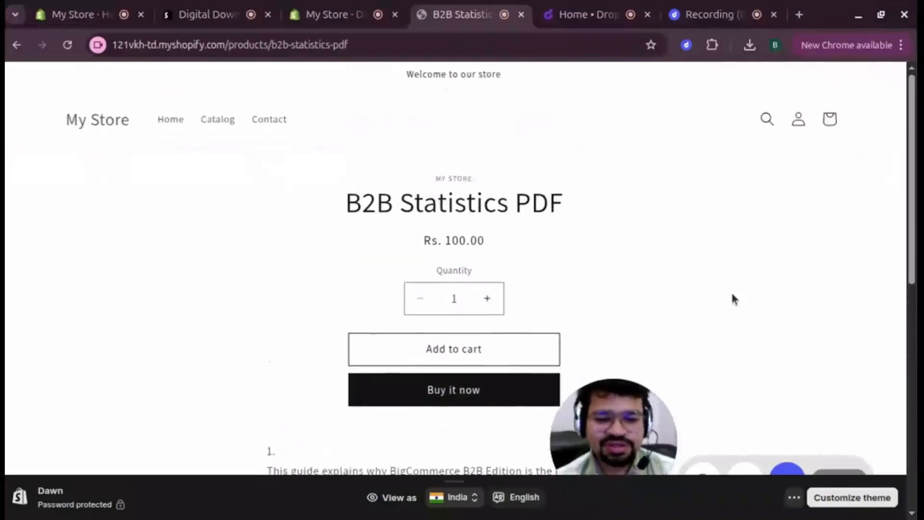